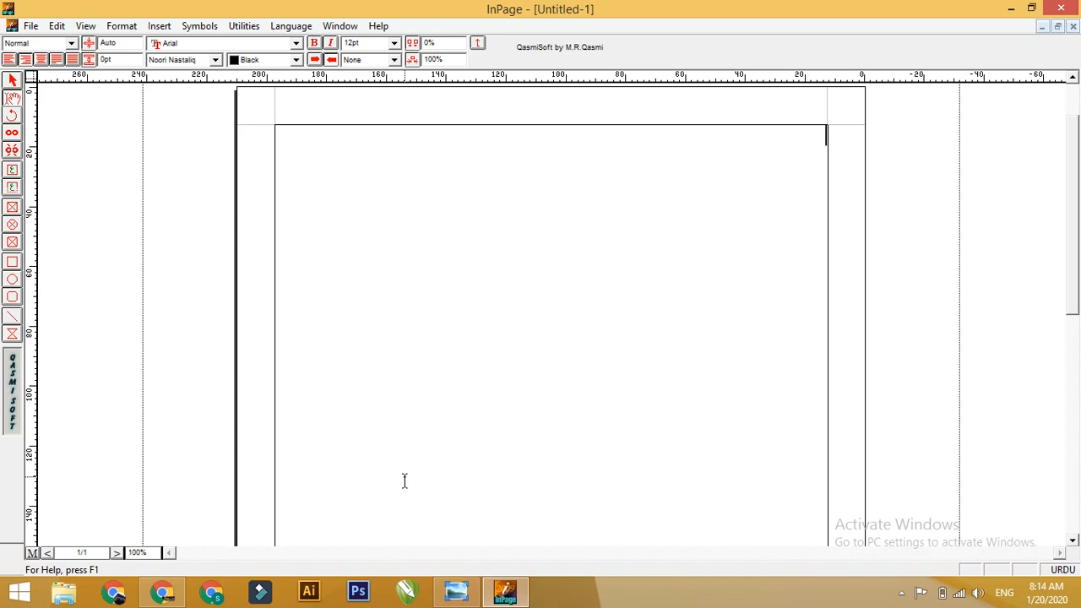
- View the affidavit image in Windows Photo Viewer, return to InPage and set the untitled document's page size to Folio 8.5x13"
left_click(457, 591)
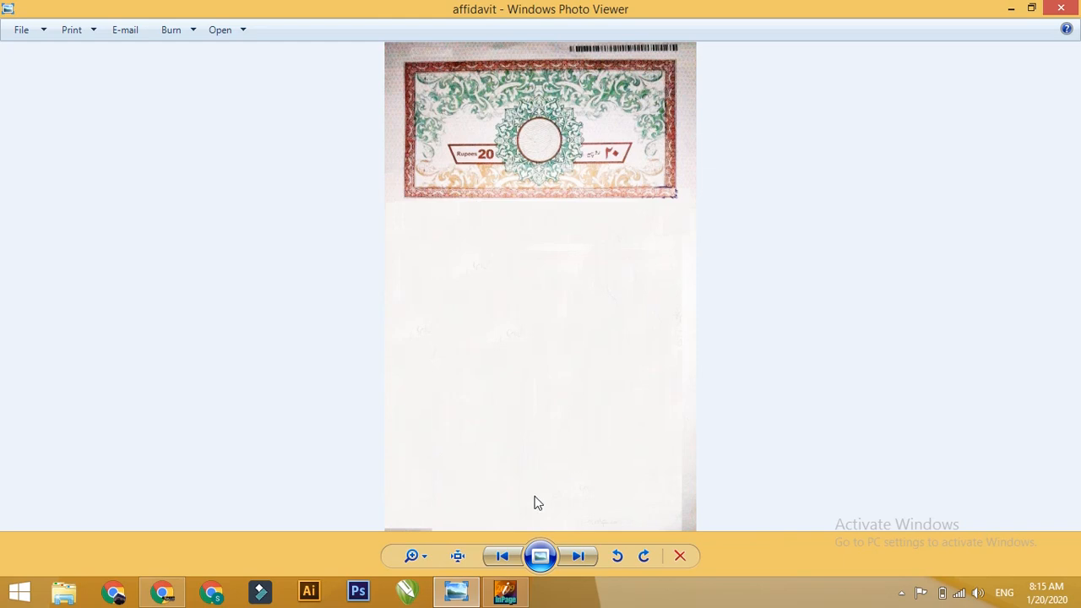
left_click(505, 591)
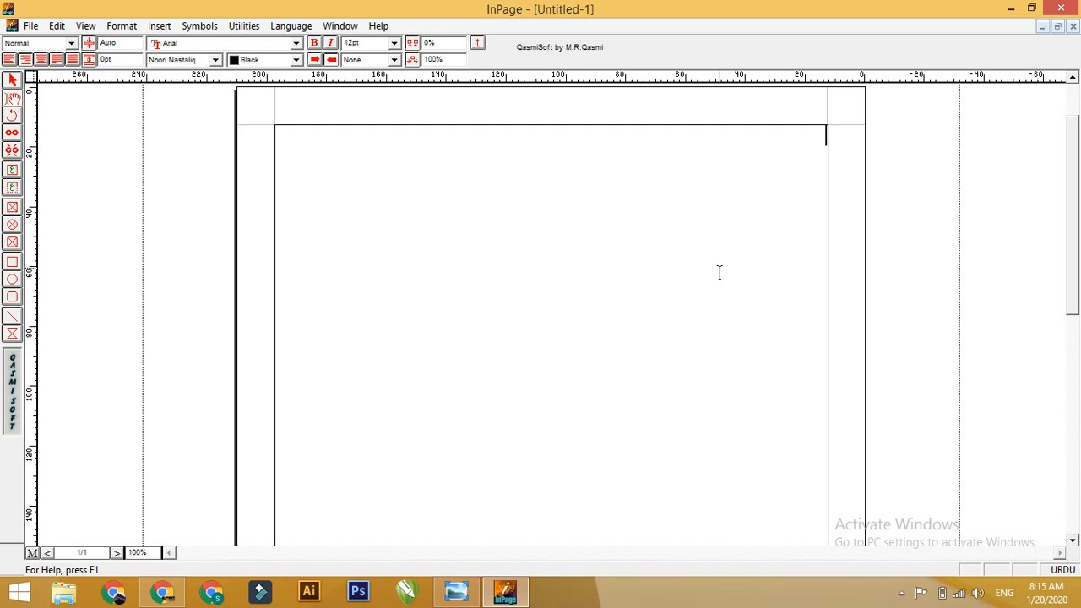
left_click(122, 27)
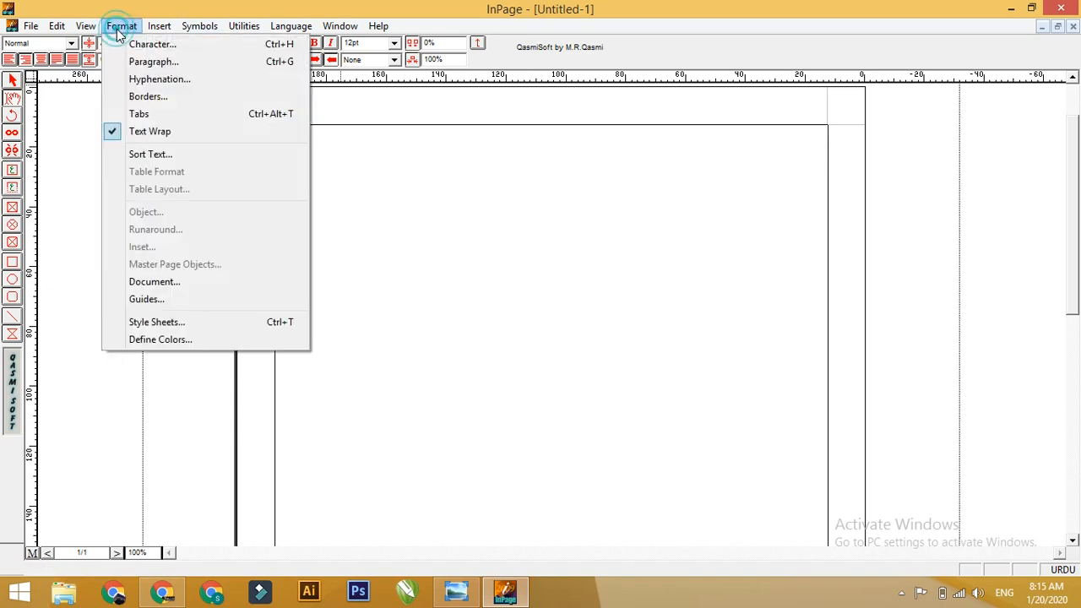
left_click(167, 281)
left_click_drag(427, 230, 425, 194)
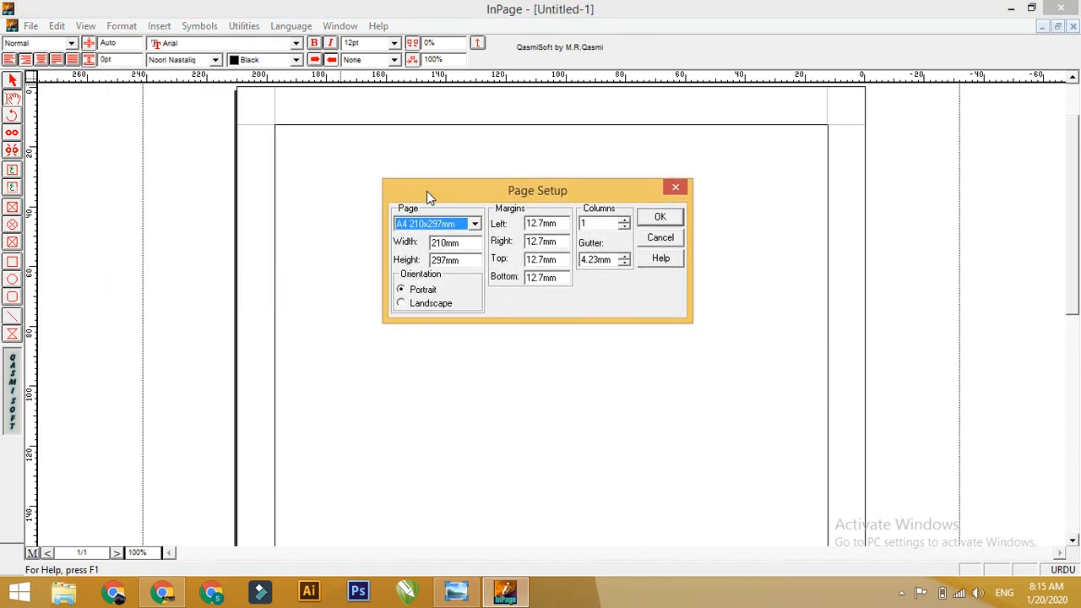
left_click(475, 224)
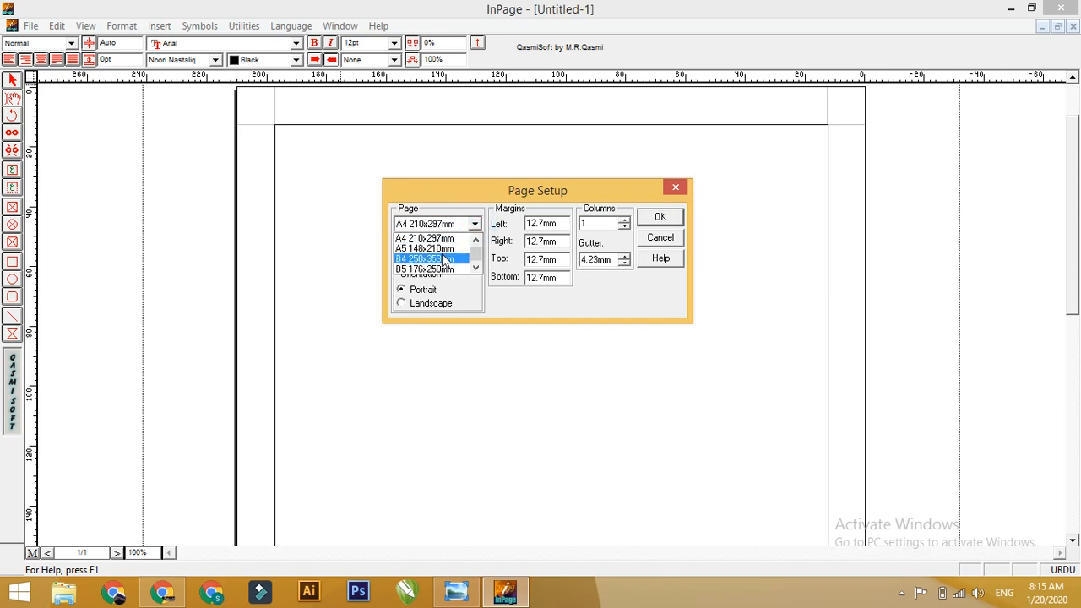
scroll(443, 252, "down", 2)
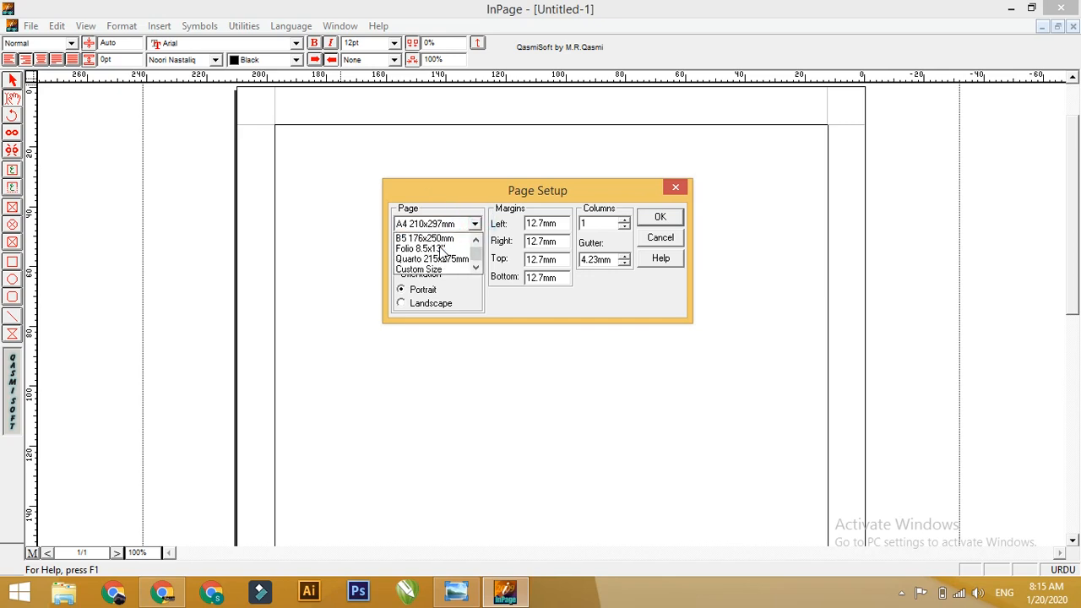
left_click(412, 248)
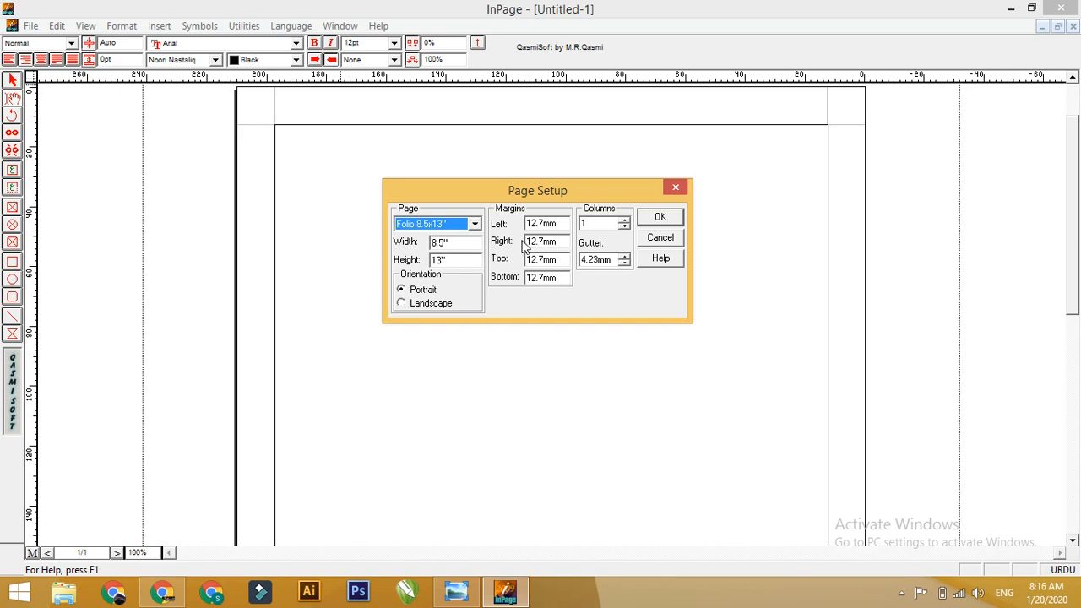
- Set the untitled document's top margin to 116.80 mm, apply the page setup and show the whole page
left_click(549, 223)
left_click(544, 246)
left_click(540, 261)
left_click(545, 279)
left_click(544, 274)
left_click(541, 258)
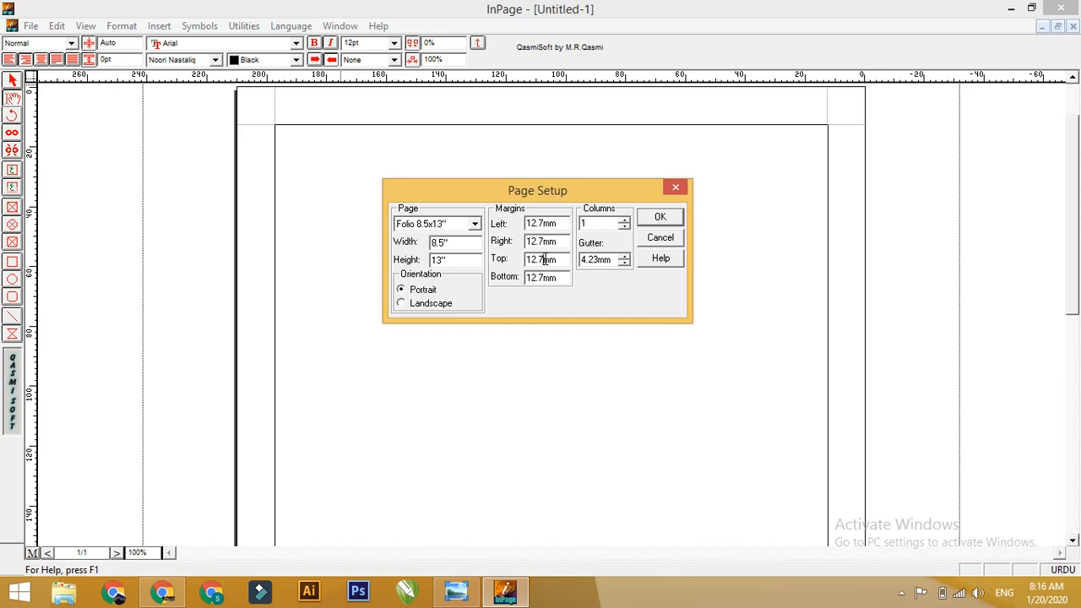
left_click_drag(544, 260, 527, 263)
type("116.80")
left_click(658, 216)
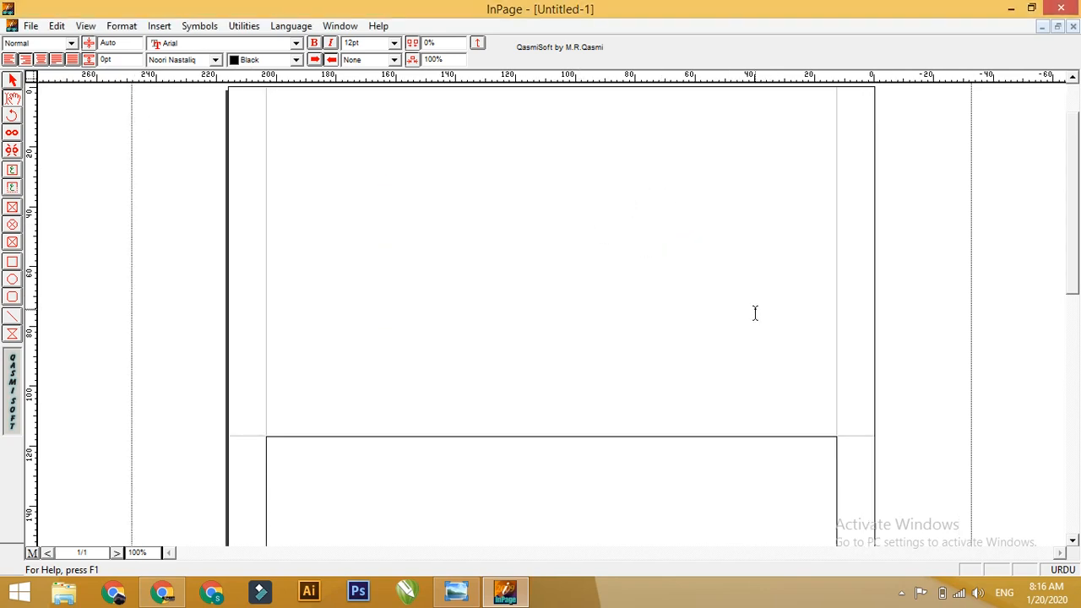
key("ctrl+0")
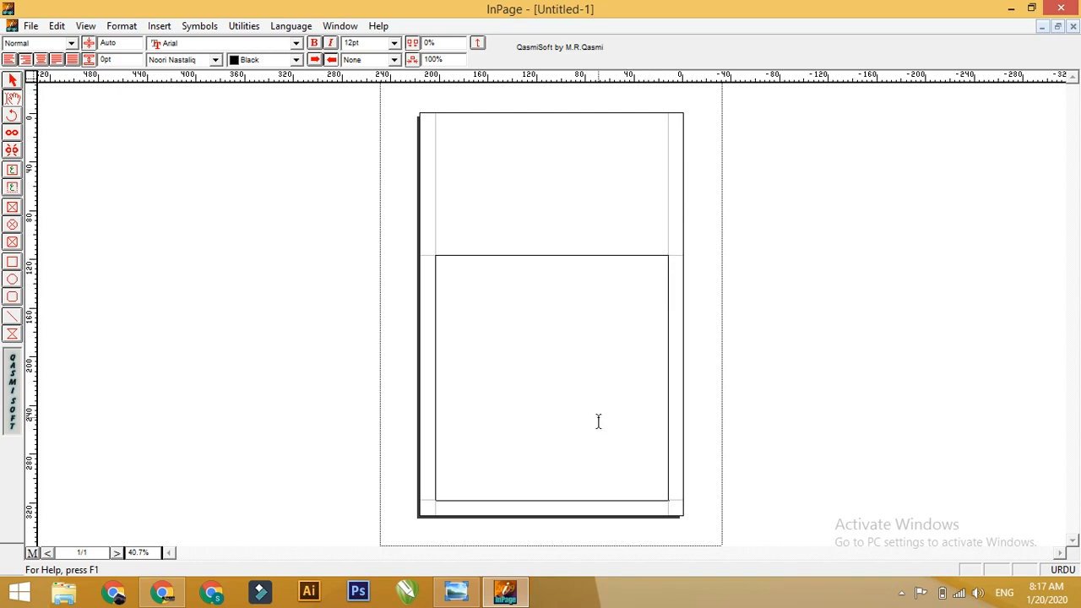
- Open the recent file JILD #2 COMPLETE FILE.INP and place the text cursor at the start of page 14's first line
left_click(30, 26)
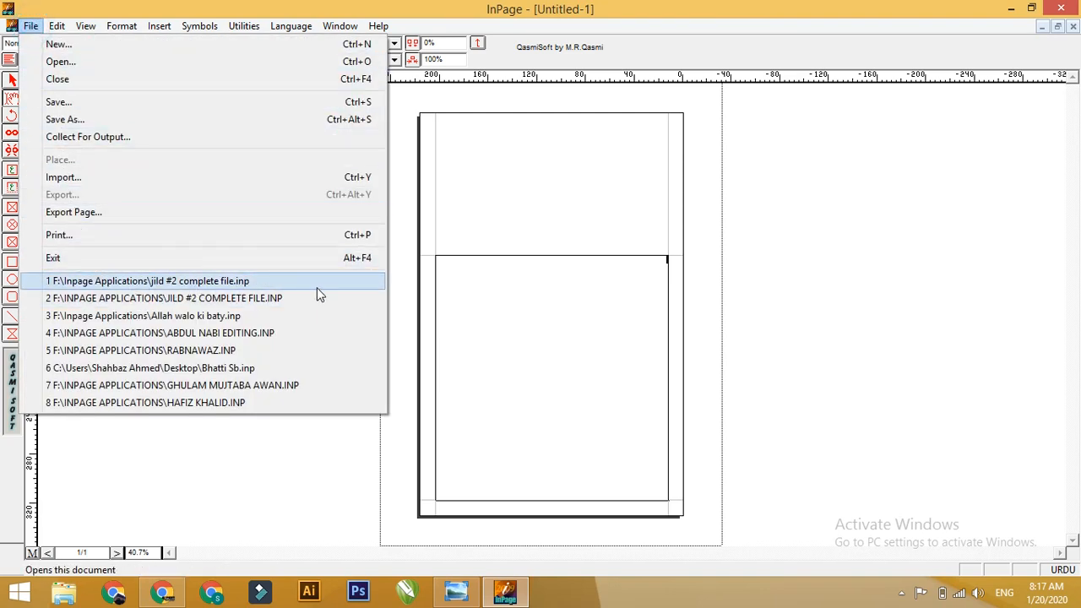
left_click(157, 302)
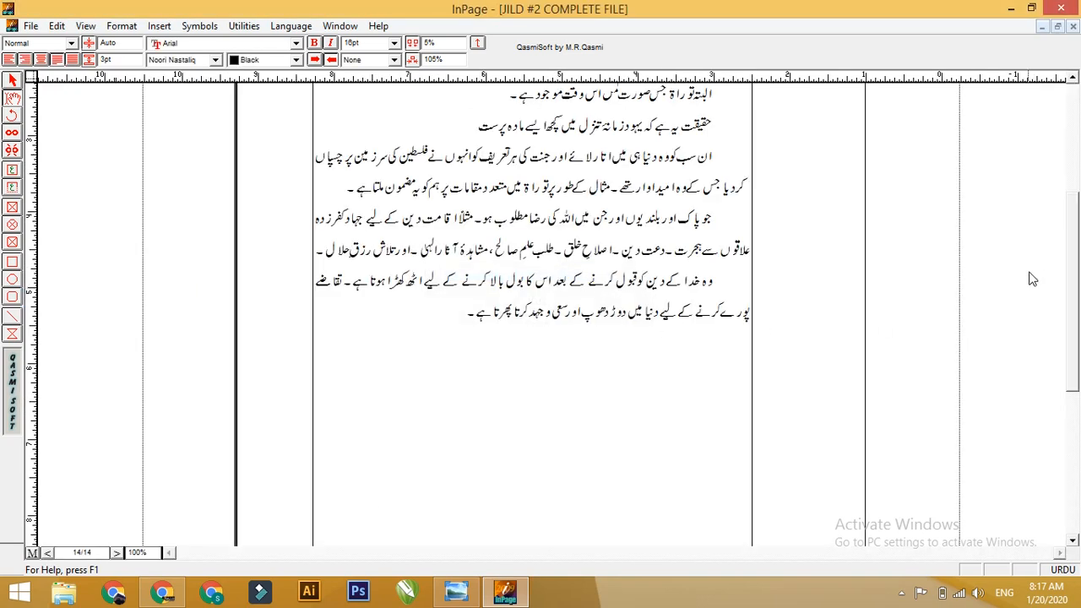
left_click_drag(1073, 287, 1072, 200)
left_click(698, 210)
type("۔")
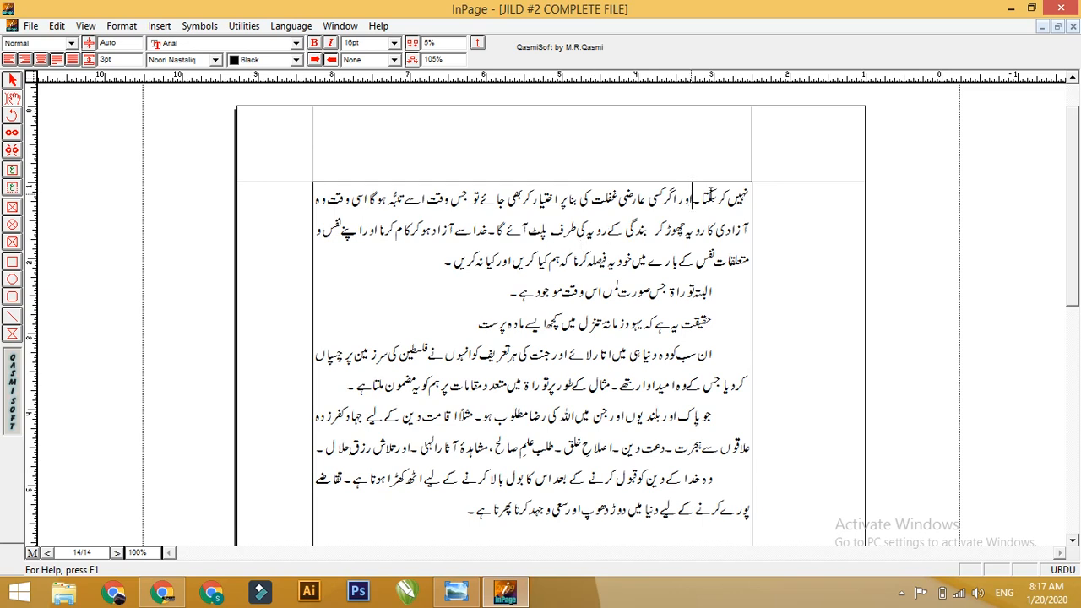
left_click(751, 191)
mouse_move(1069, 268)
left_mouse_down()
mouse_move(1075, 417)
mouse_move(1076, 262)
left_mouse_up()
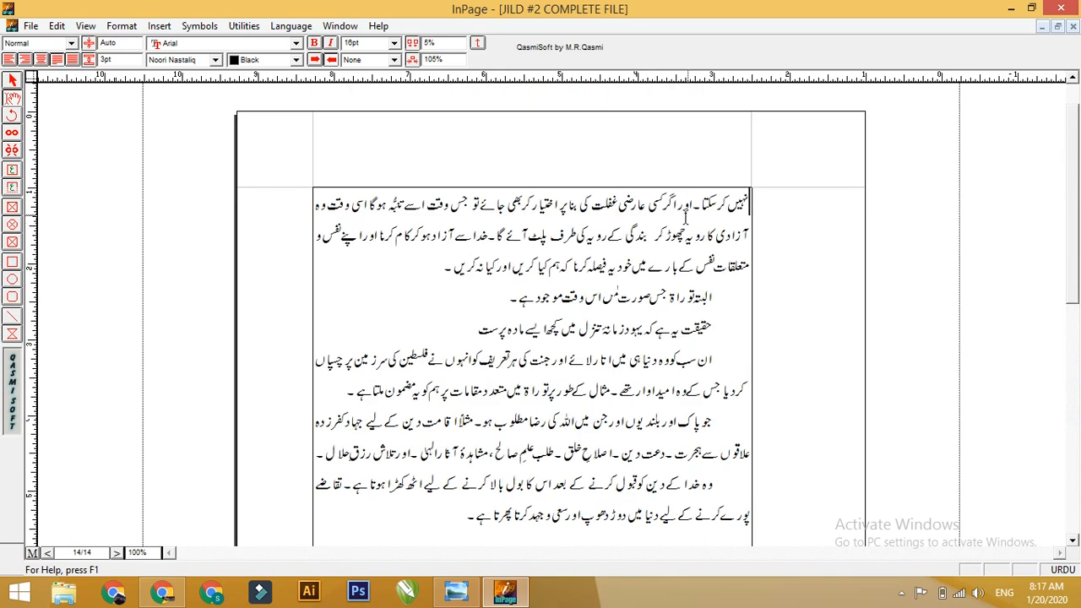
- Choose the Folio 8.5x13" page size in the page setup of JILD #2 COMPLETE FILE
left_click(121, 26)
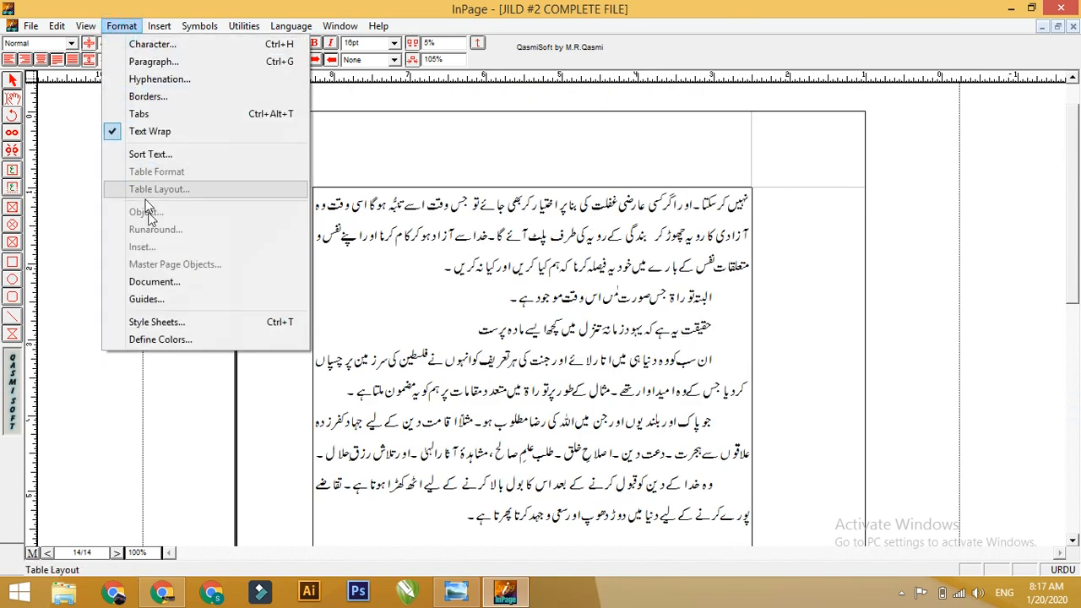
left_click(177, 282)
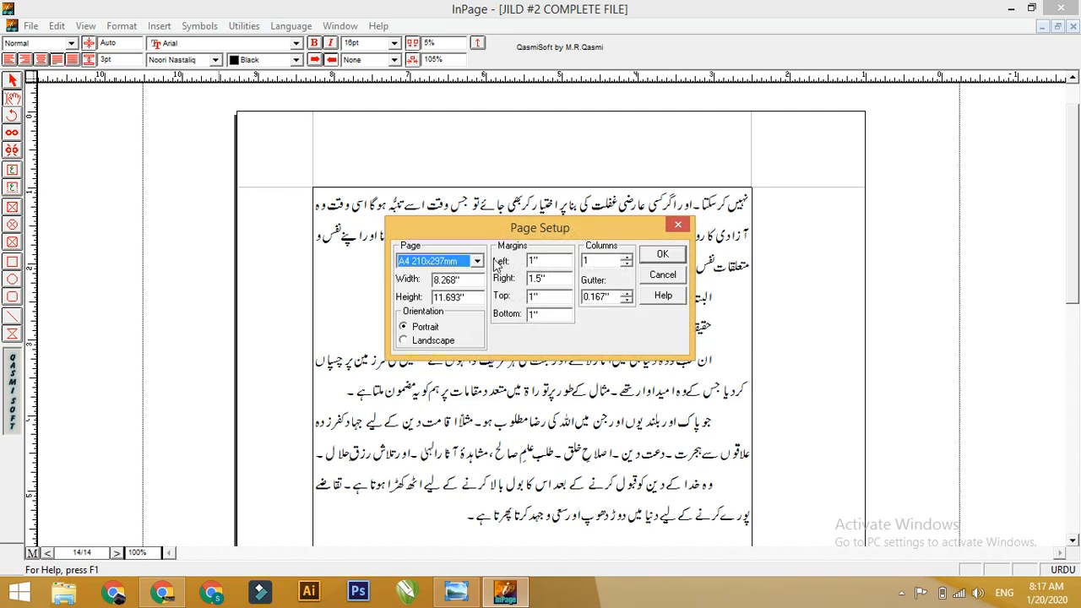
left_click(478, 261)
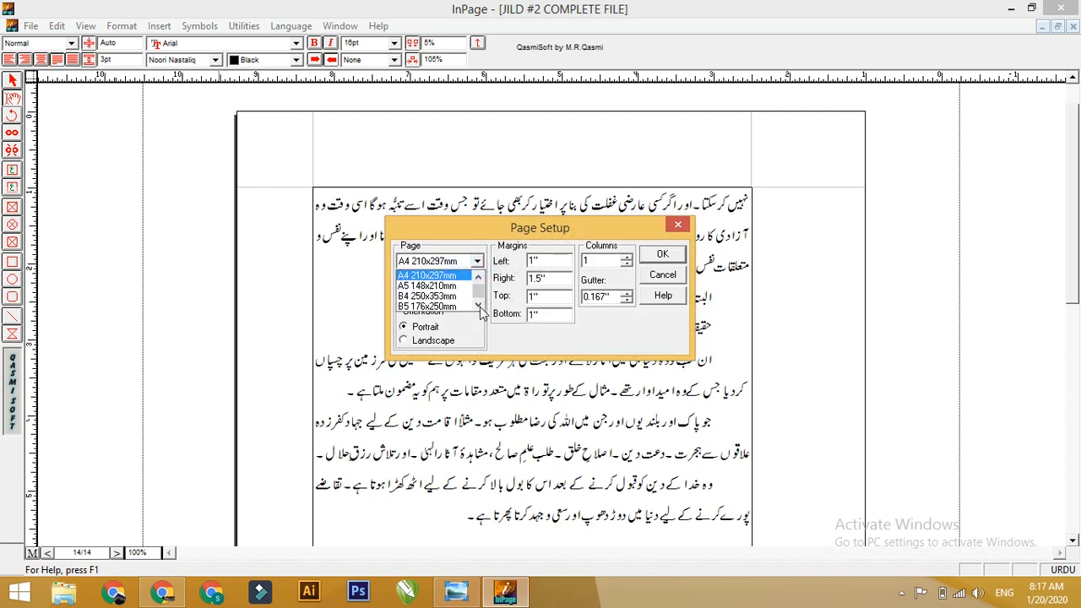
left_click(478, 305)
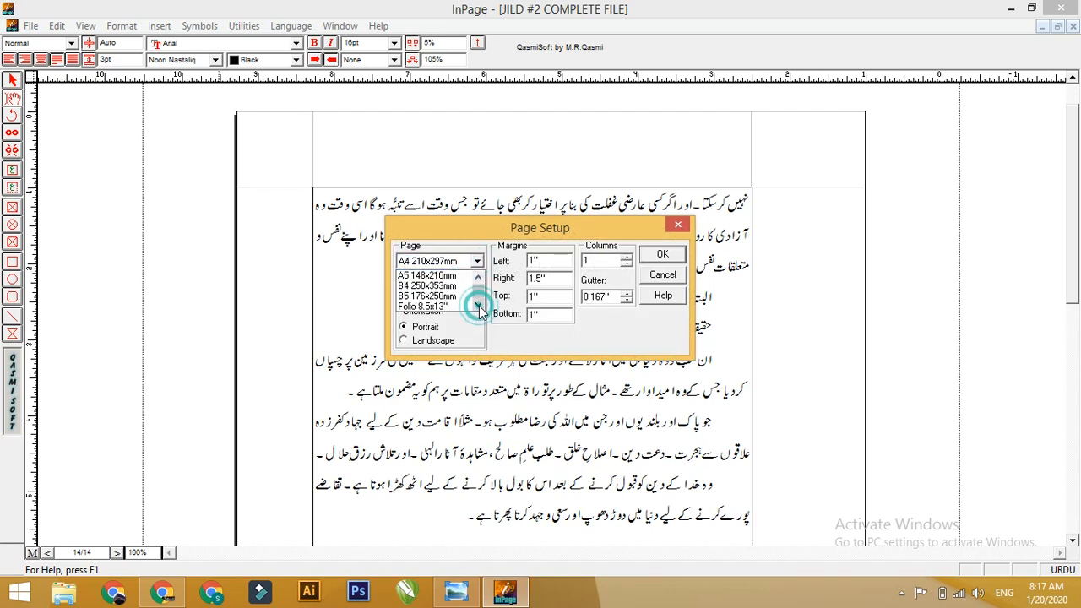
left_click(428, 309)
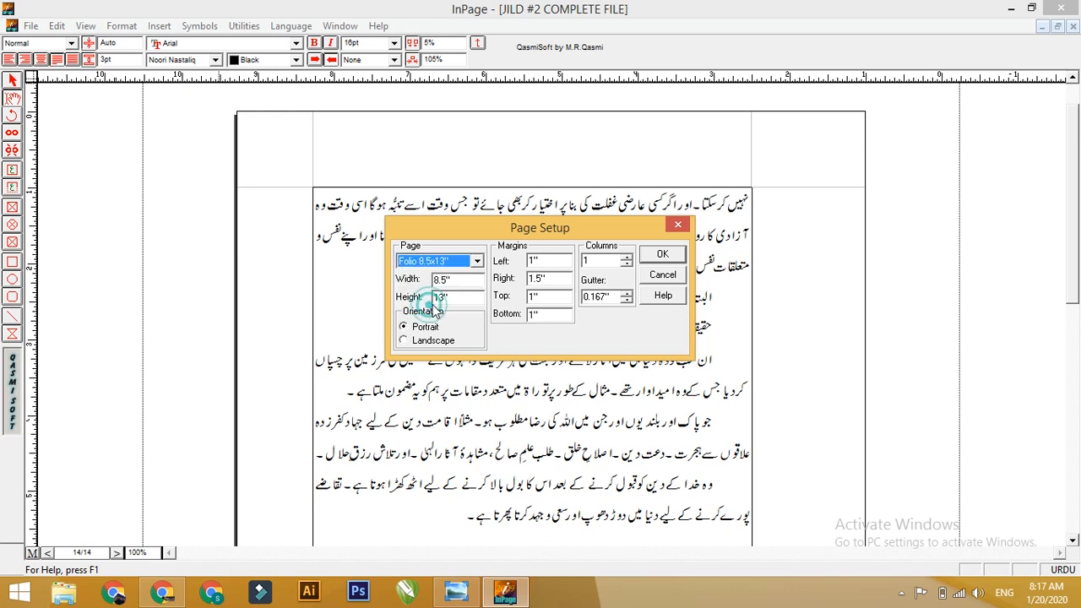
- Increase the top margin of JILD #2 COMPLETE FILE to about 4.6 inches, apply the page setup and check page 14's layout
left_click(533, 297)
left_click(544, 260)
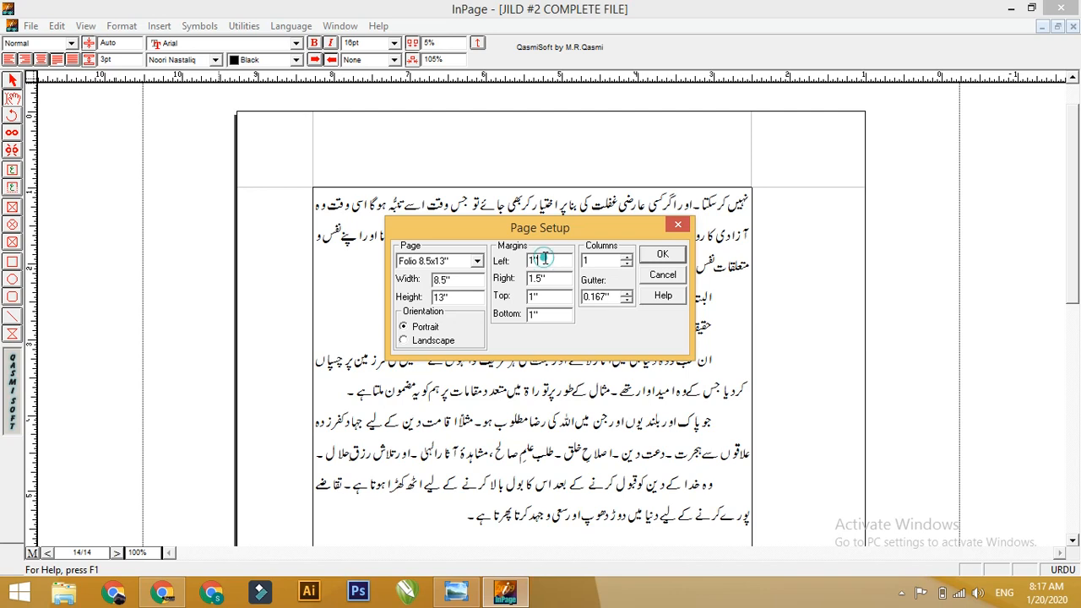
left_click(536, 298)
left_click(549, 264)
left_click(549, 315)
left_click(660, 259)
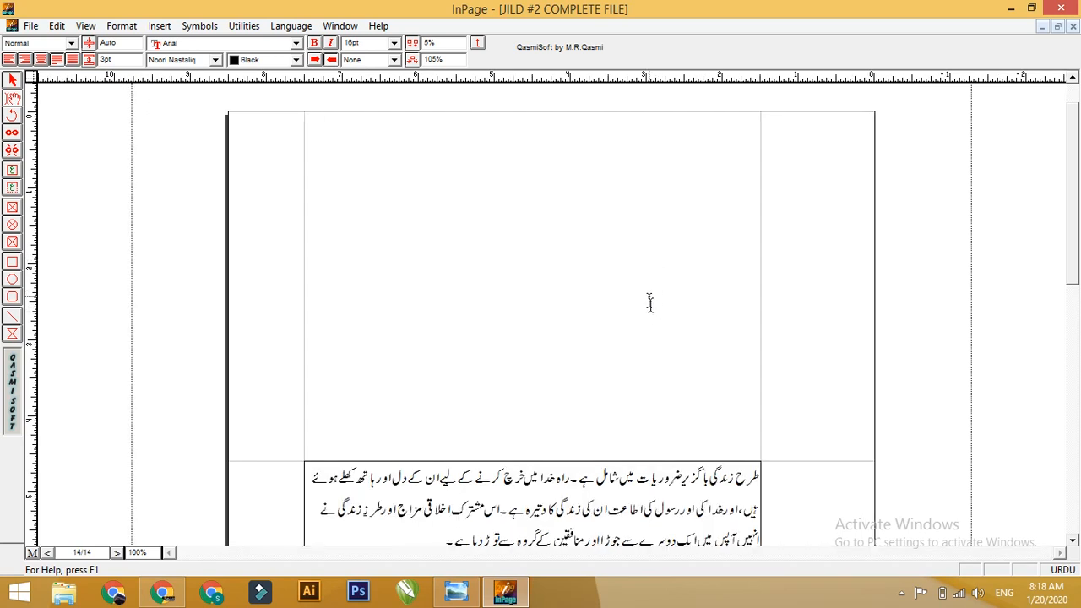
left_click_drag(1074, 185, 1075, 270)
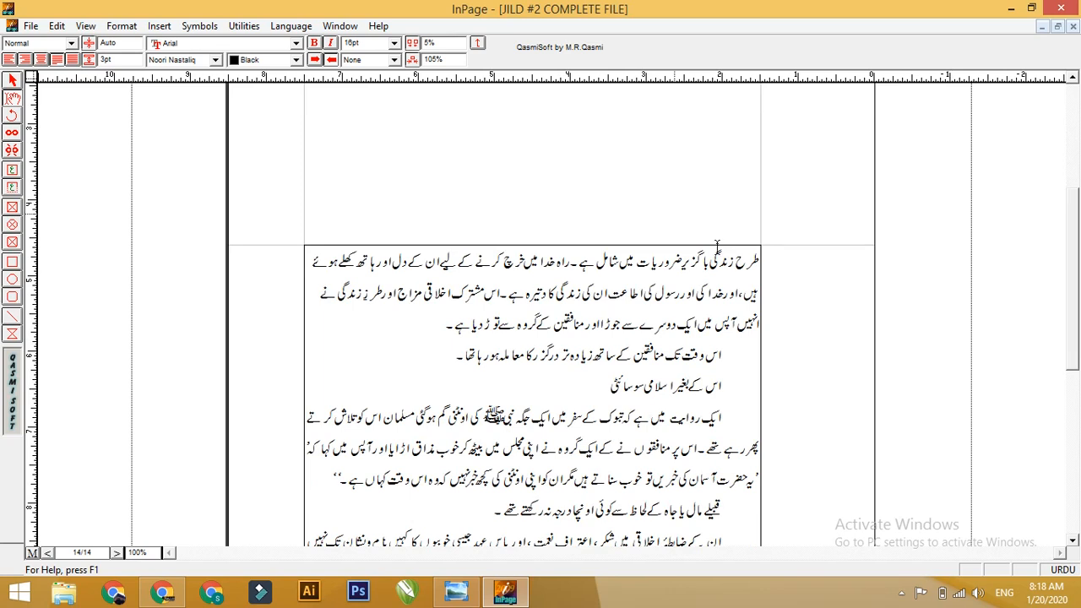
key("ctrl+0")
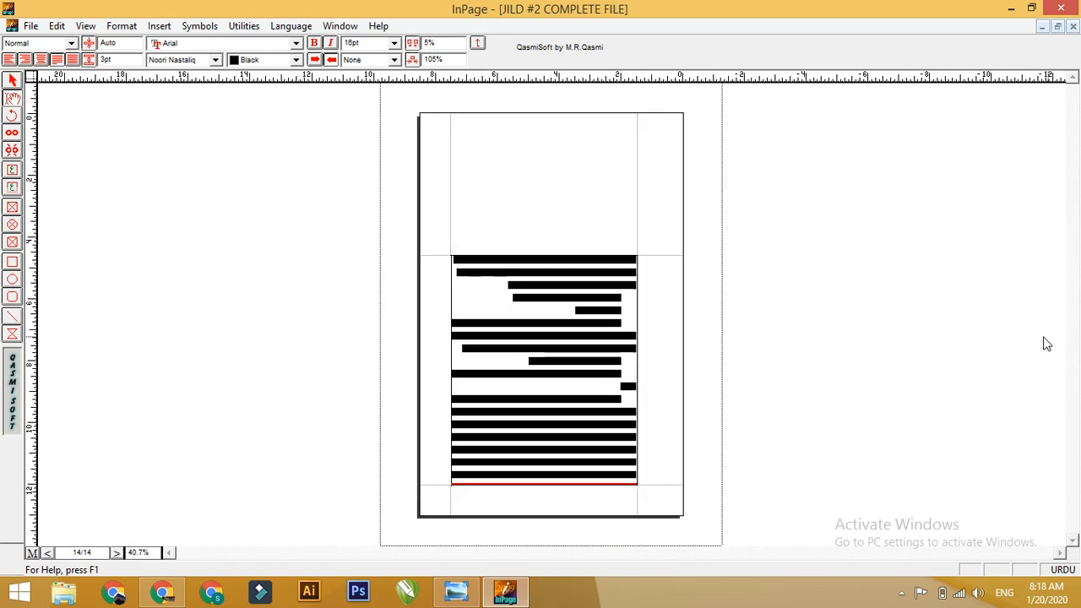
left_click(612, 228)
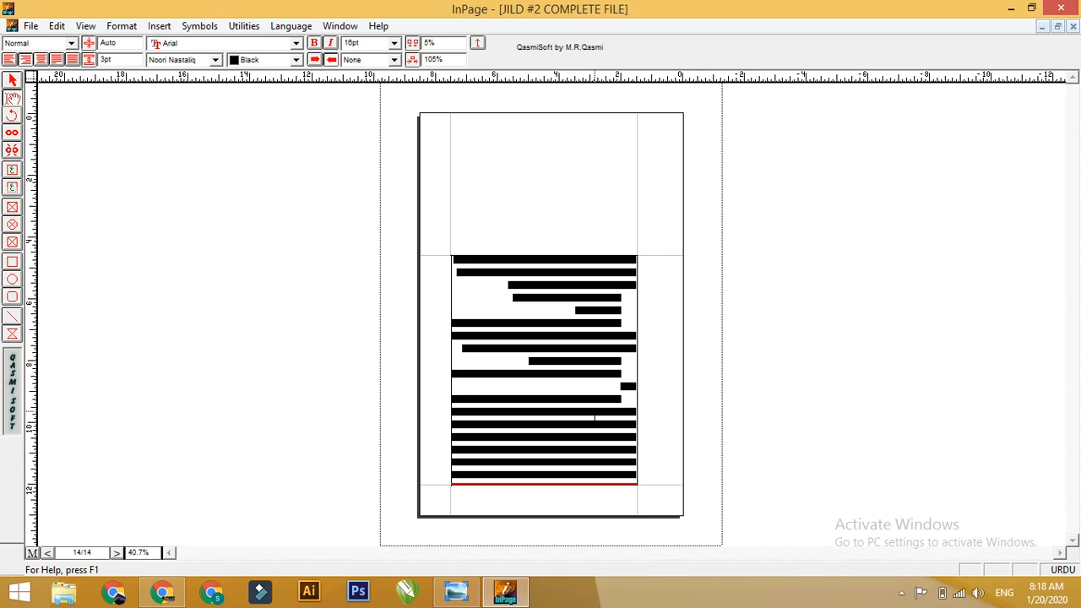
key("ctrl+1")
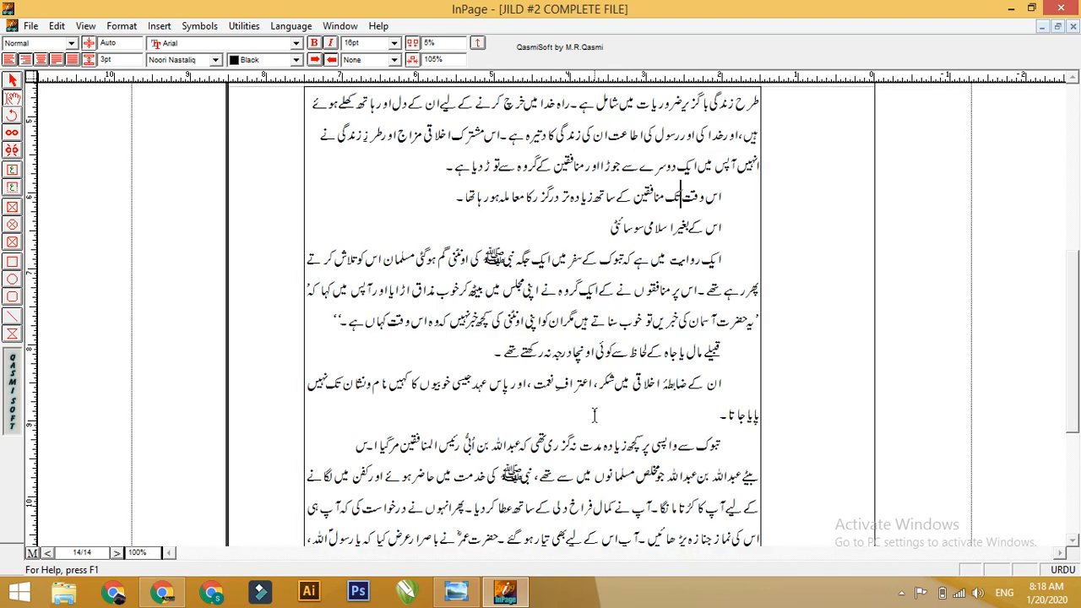
left_click_drag(1069, 333, 1070, 192)
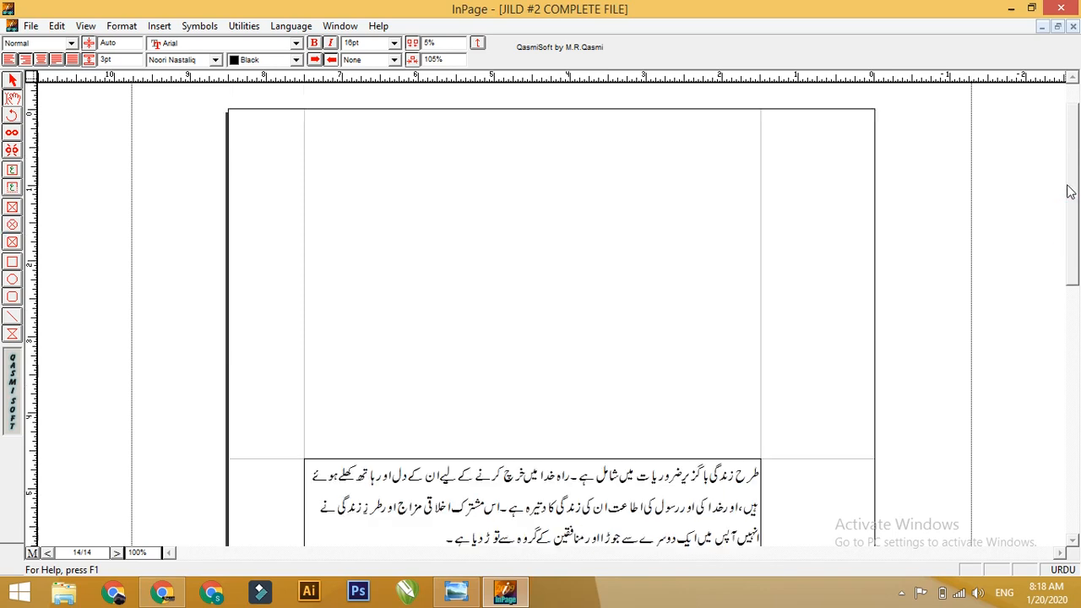